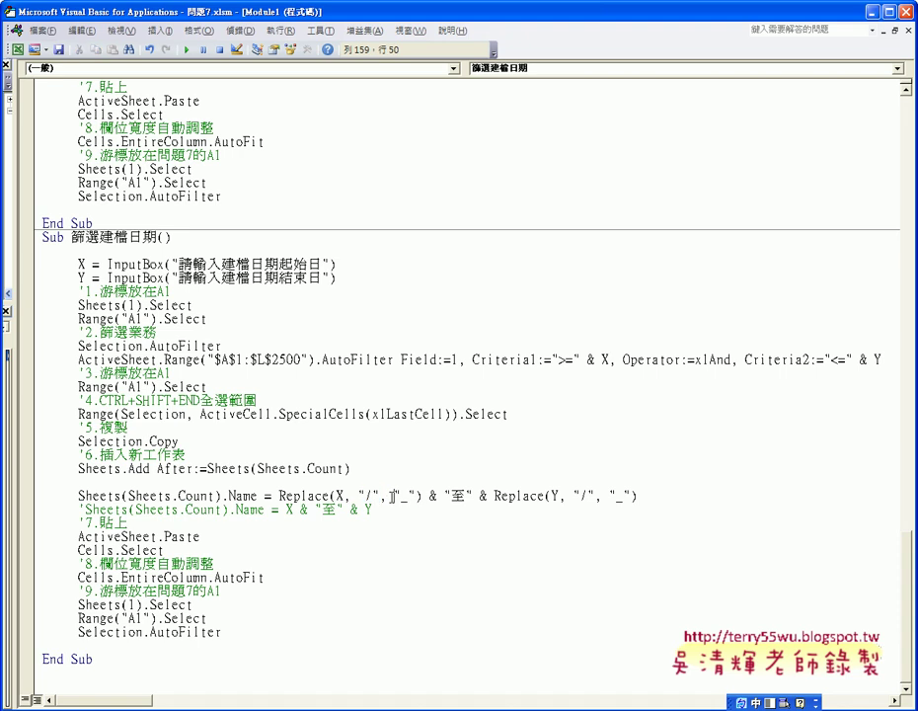
# Step: Annotate the macro code's date prompts, filter criteria and slash-to-underscore Replace that builds the sheet name
pyautogui.doubleClick(404, 495)
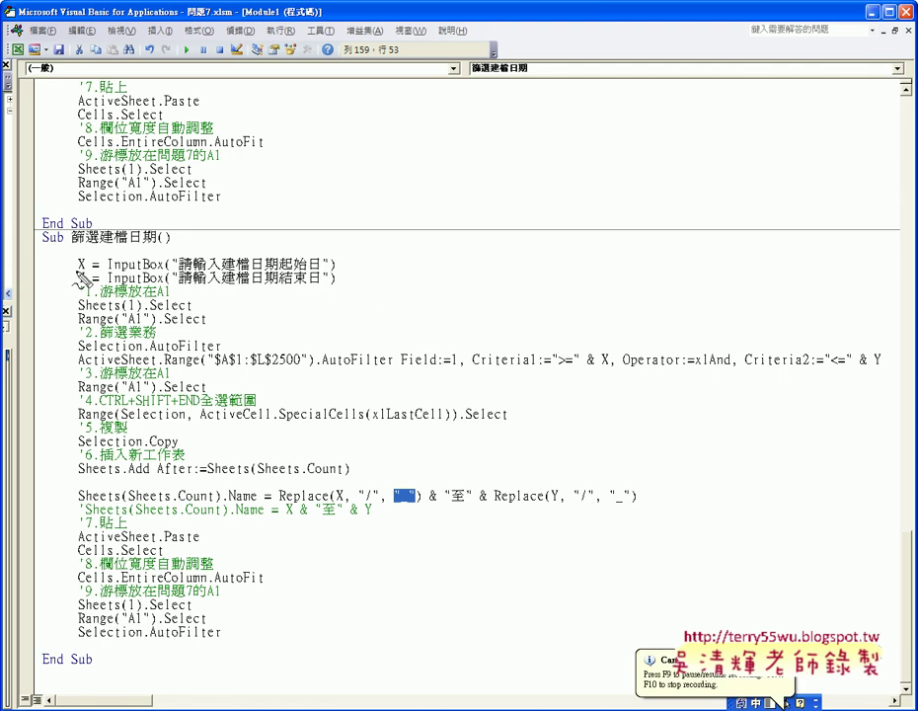
pyautogui.moveTo(70, 244)
pyautogui.mouseDown()
pyautogui.moveTo(296, 301)
pyautogui.moveTo(67, 287)
pyautogui.mouseUp()
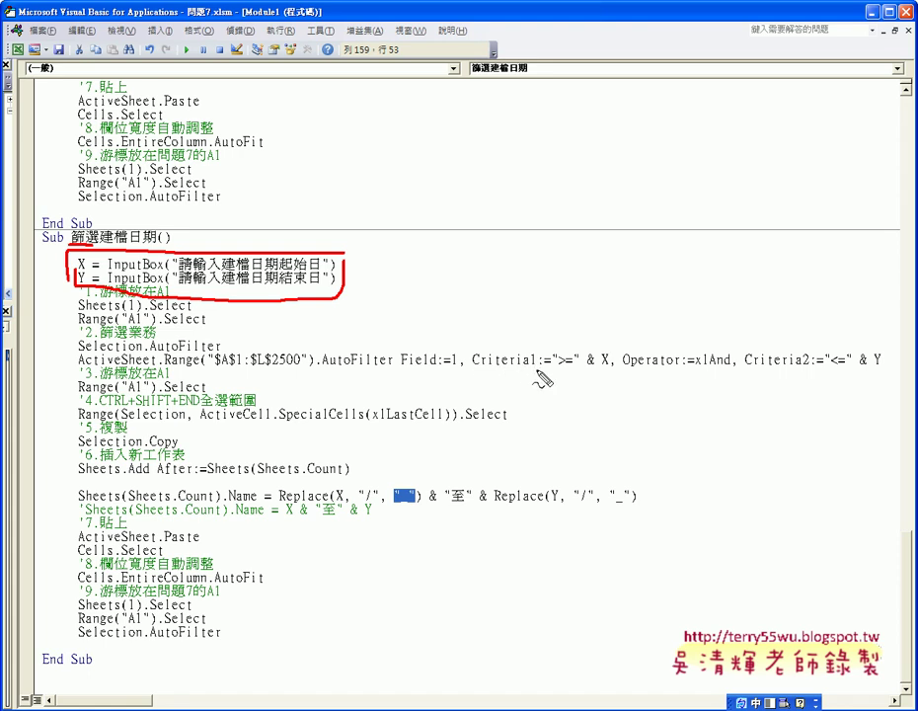
pyautogui.moveTo(539, 370); pyautogui.dragTo(869, 371)
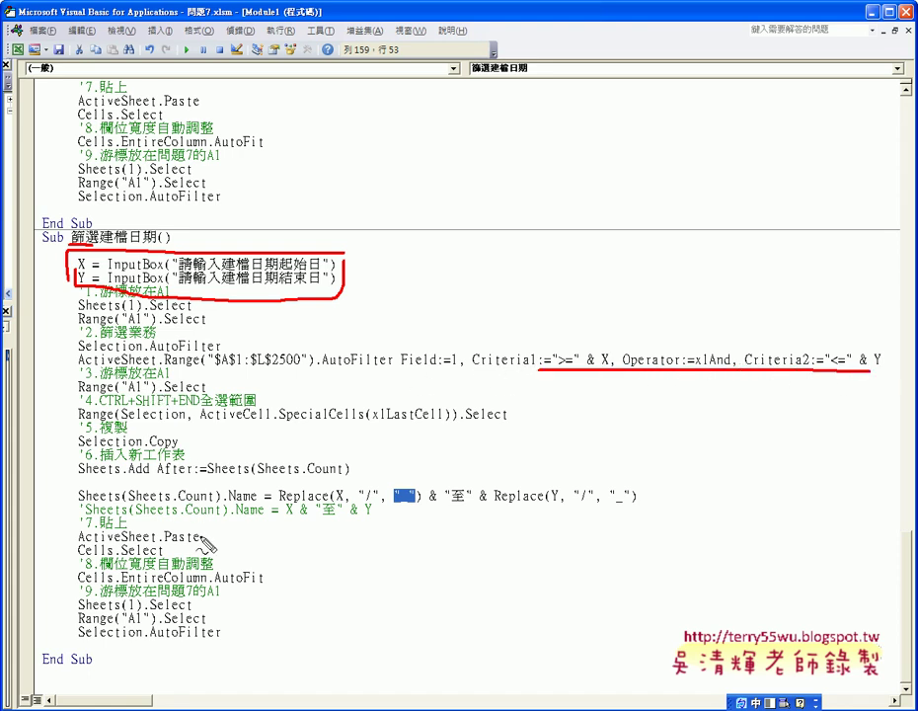
pyautogui.moveTo(279, 504)
pyautogui.mouseDown()
pyautogui.moveTo(602, 518)
pyautogui.moveTo(647, 498)
pyautogui.moveTo(294, 488)
pyautogui.mouseUp()
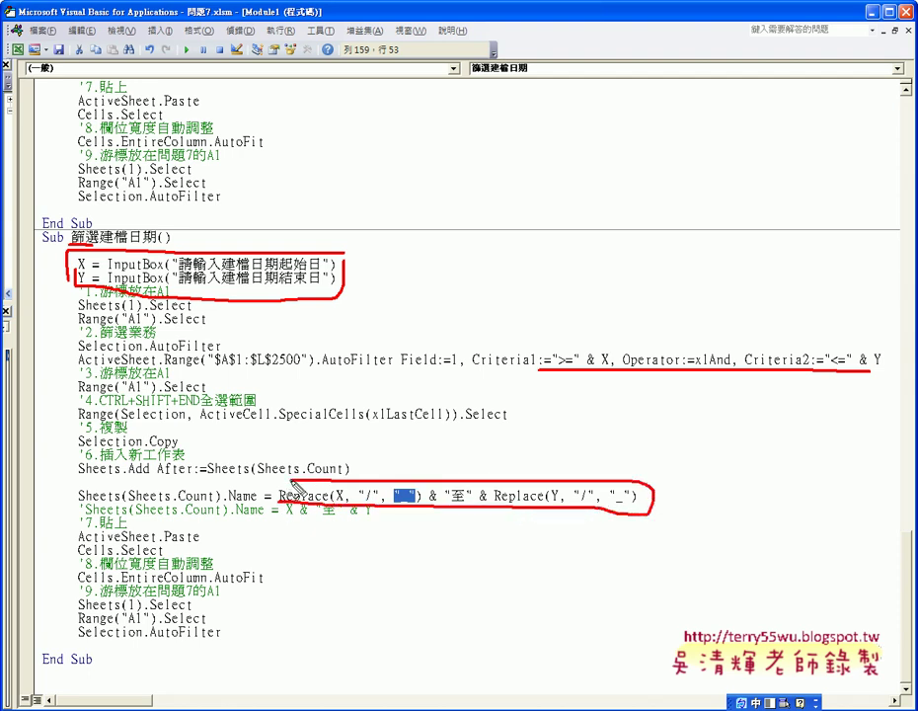
pyautogui.moveTo(446, 465); pyautogui.dragTo(458, 448)
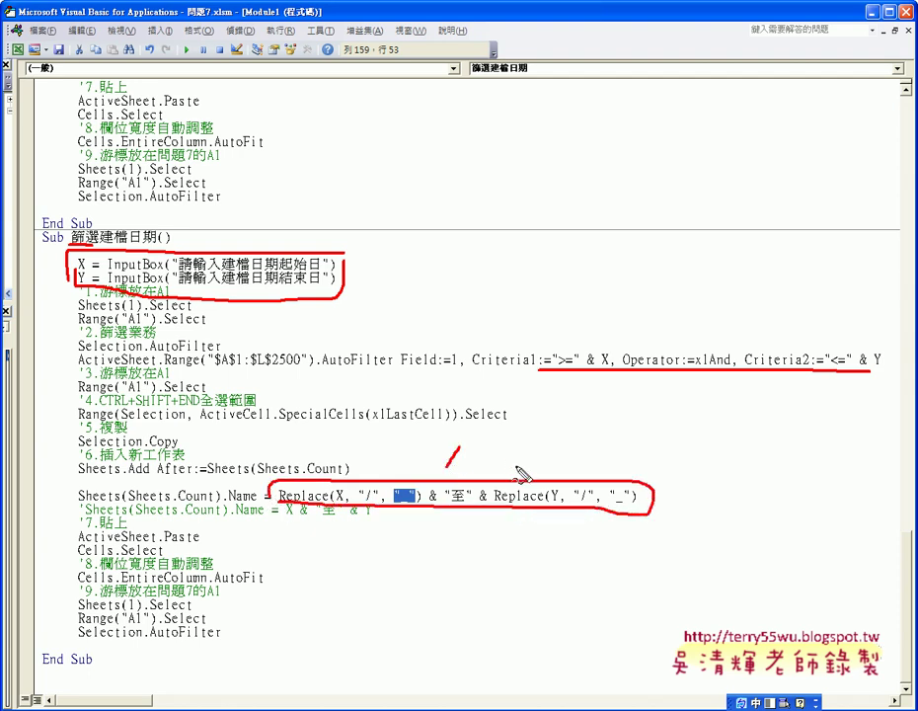
pyautogui.moveTo(514, 468); pyautogui.dragTo(529, 467)
pyautogui.moveTo(471, 457)
pyautogui.mouseDown()
pyautogui.moveTo(491, 455)
pyautogui.moveTo(491, 465)
pyautogui.mouseUp()
pyautogui.press('Escape')
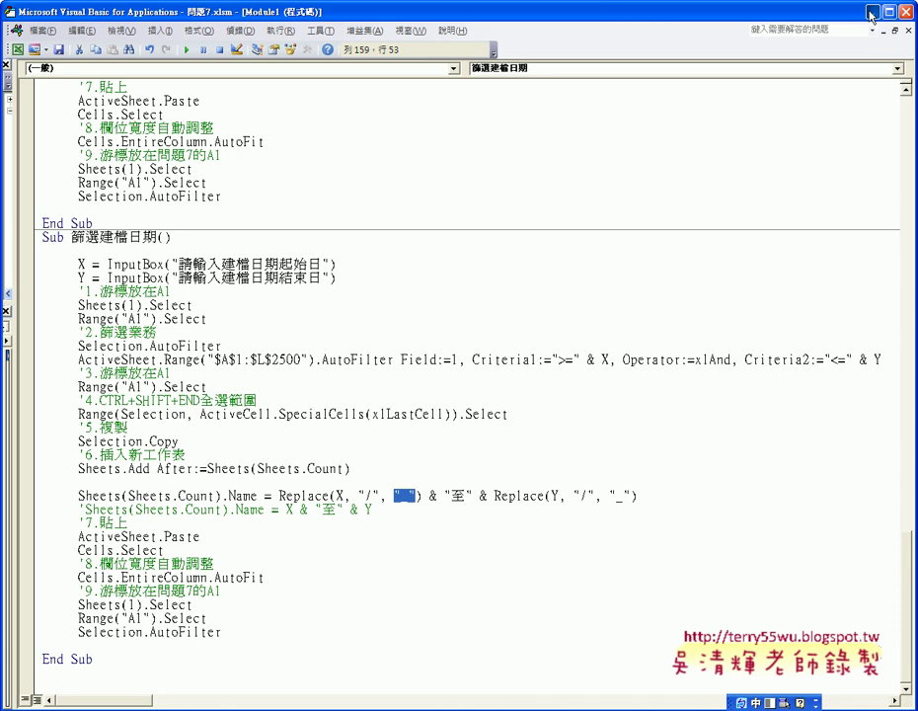
# Step: On sheet 問題7, run the 篩選建檔日期 macro with start date 2008/1/1 and end date 2008/1/15
pyautogui.click(871, 13)
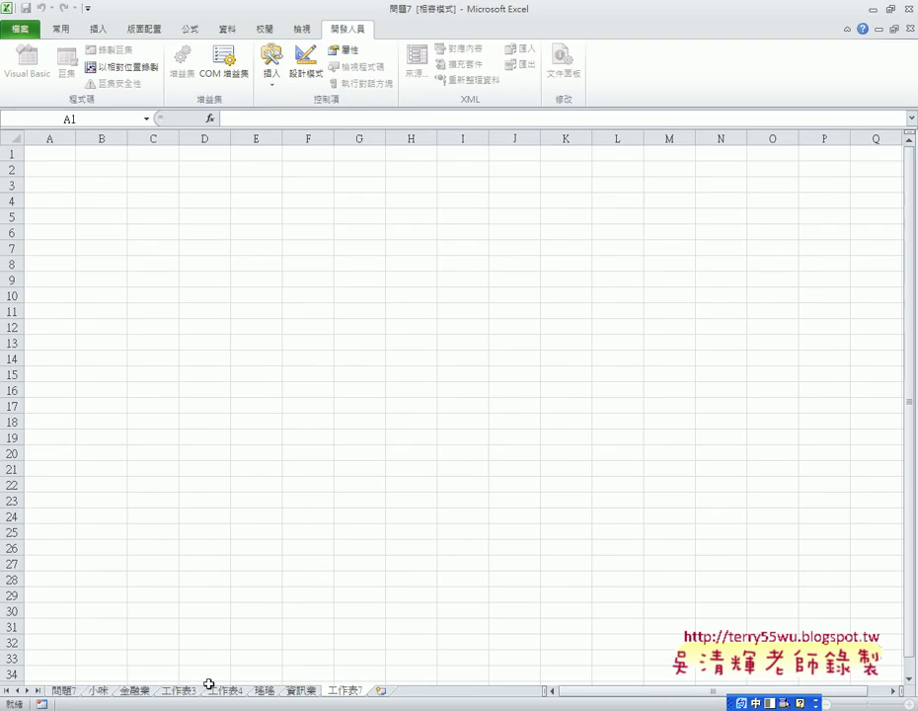
pyautogui.click(65, 691)
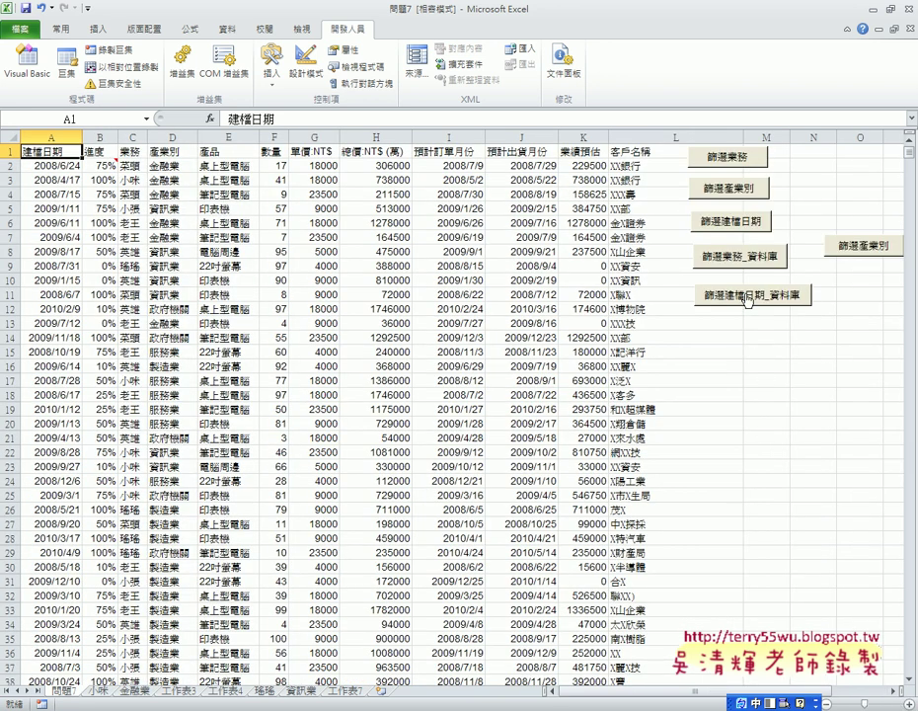
pyautogui.click(713, 227)
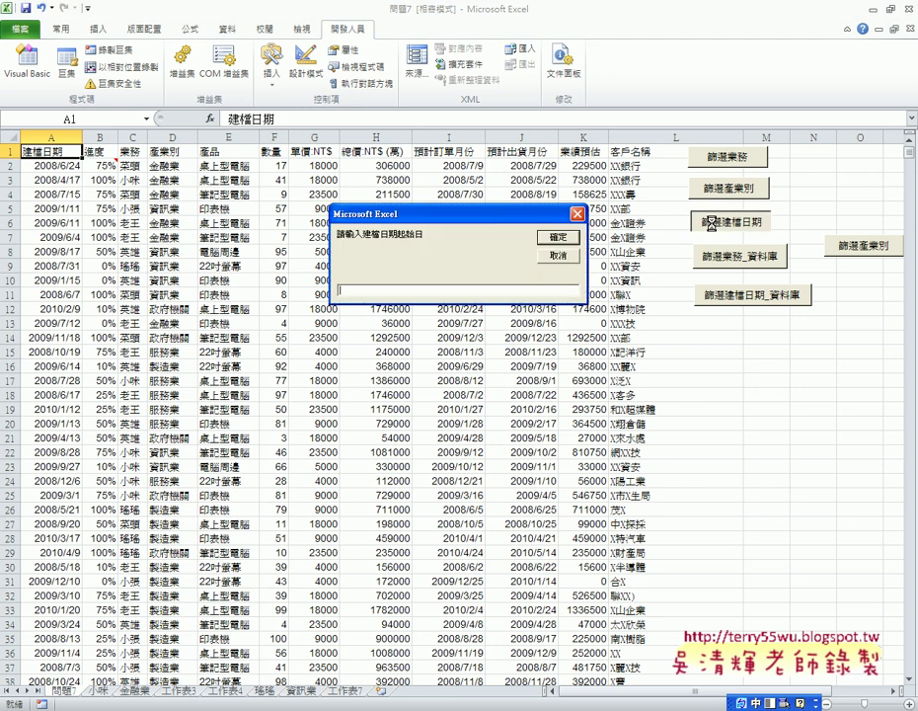
pyautogui.write('2')
pyautogui.write('008/')
pyautogui.write('1/1')
pyautogui.press('Return')
pyautogui.write('2008')
pyautogui.write('/1/15')
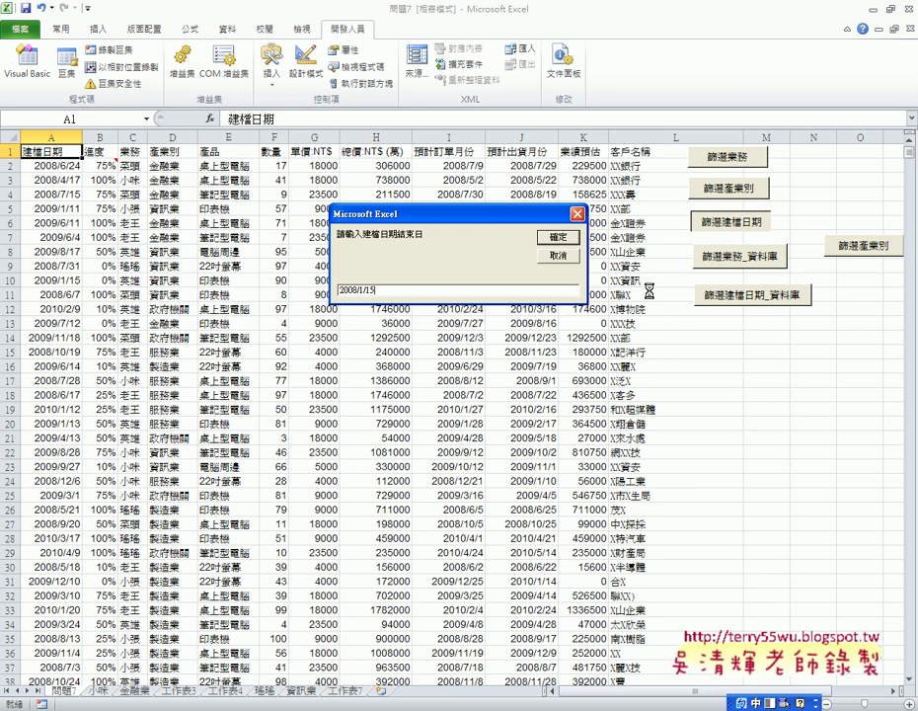
pyautogui.click(565, 240)
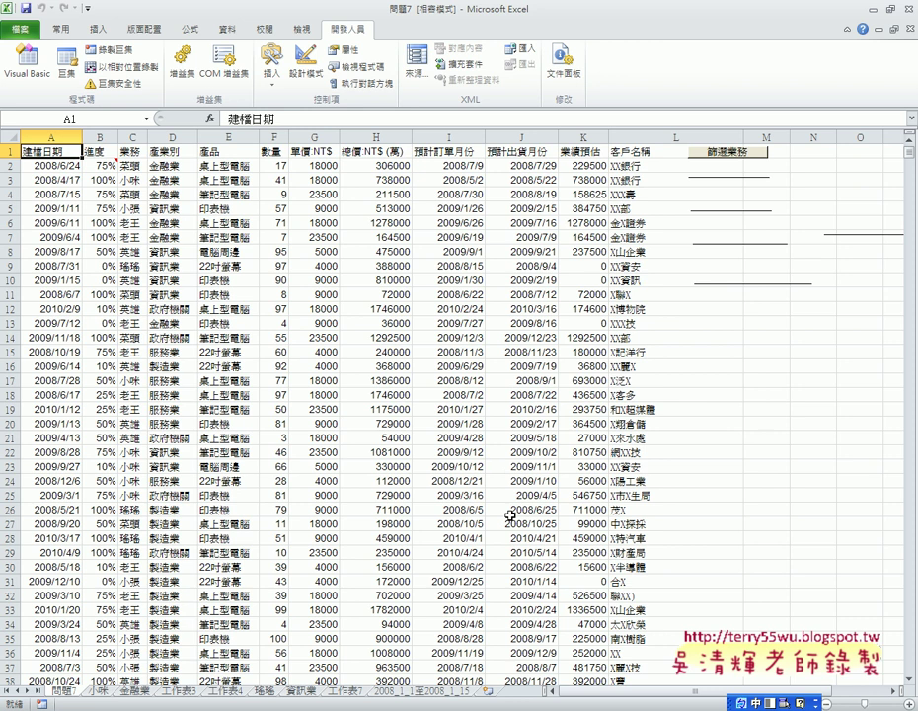
pyautogui.click(413, 694)
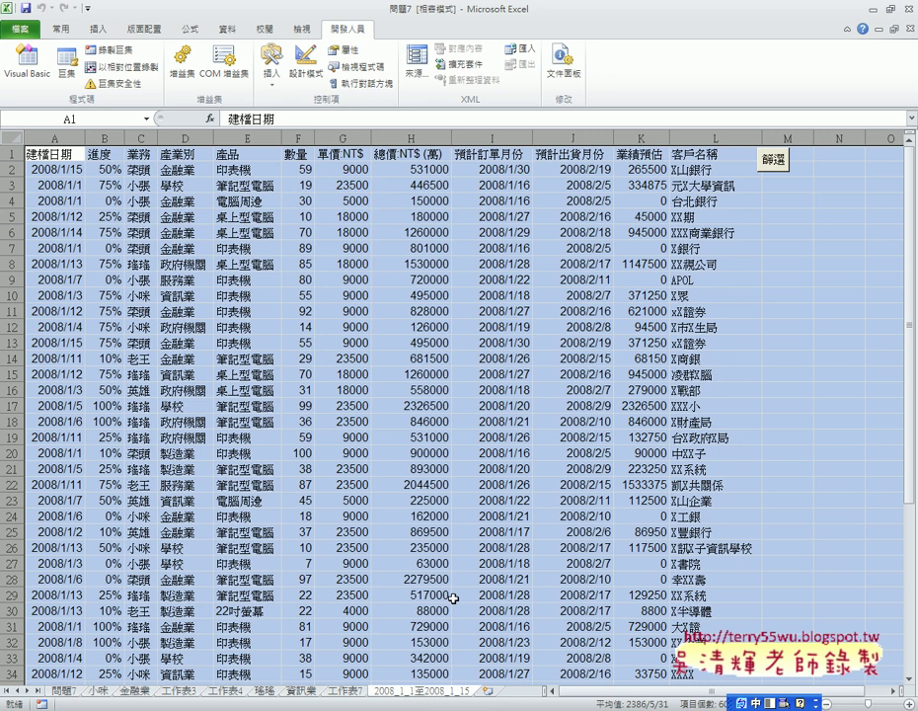
pyautogui.click(61, 697)
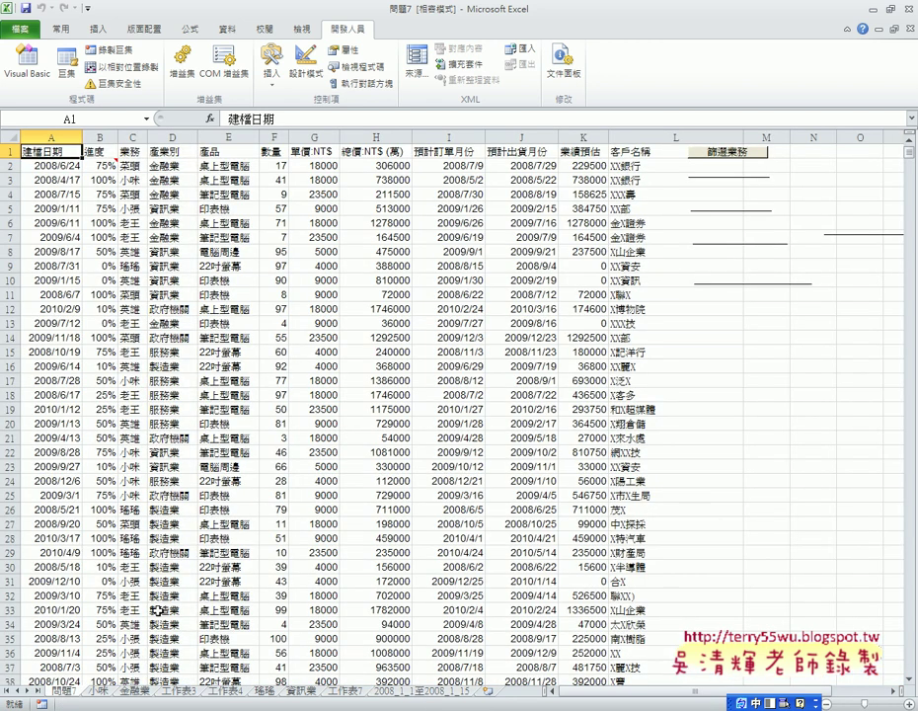
pyautogui.click(908, 703)
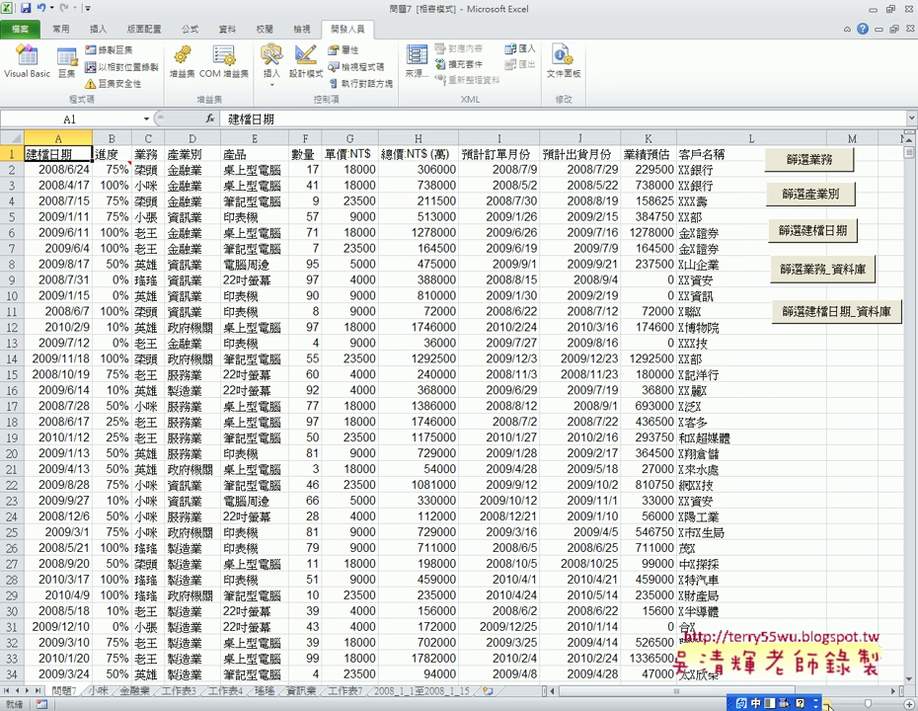
pyautogui.scroll(-1, 607, 510)
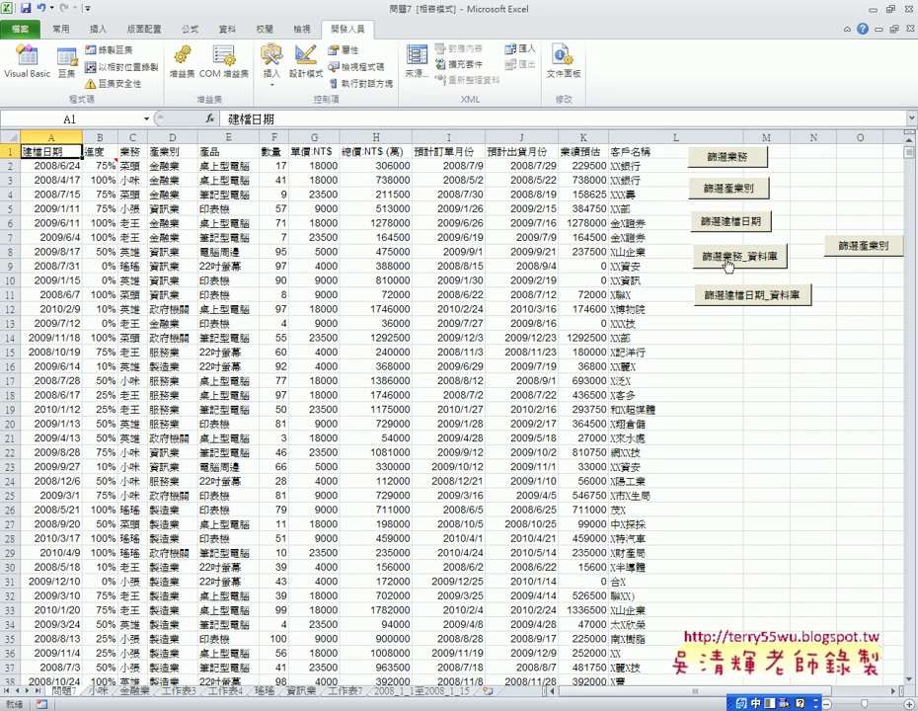
pyautogui.click(727, 204)
pyautogui.moveTo(723, 234); pyautogui.dragTo(759, 234)
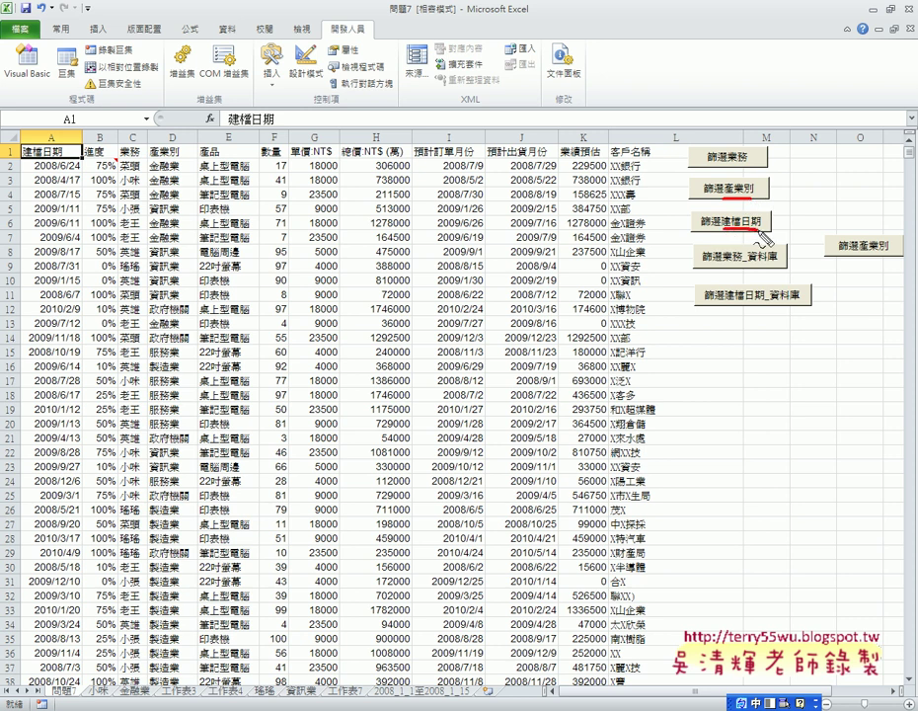